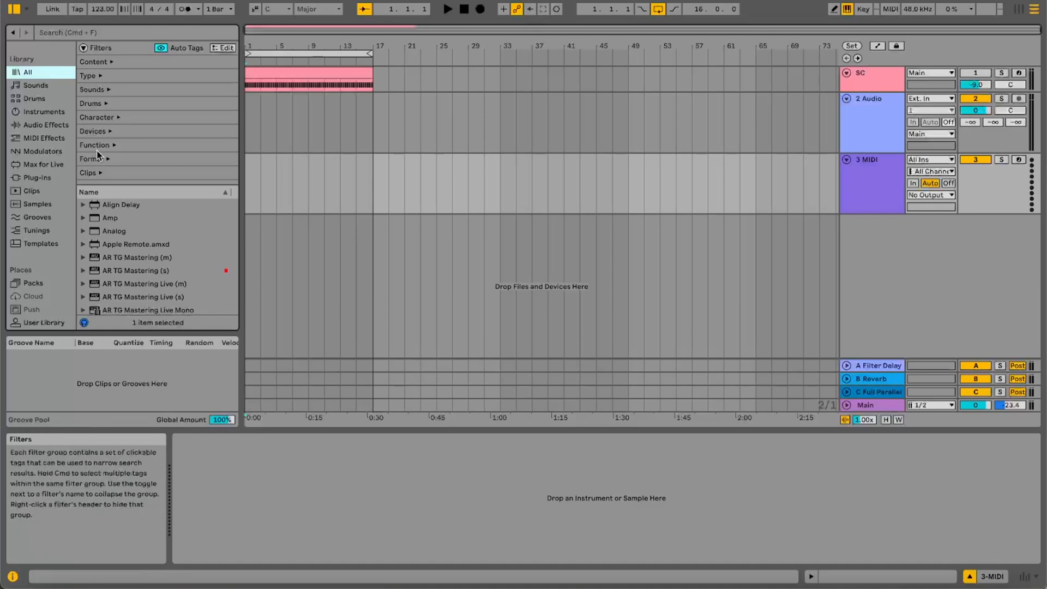
- Load the Analog instrument onto the 3 MIDI track
left_click(44, 113)
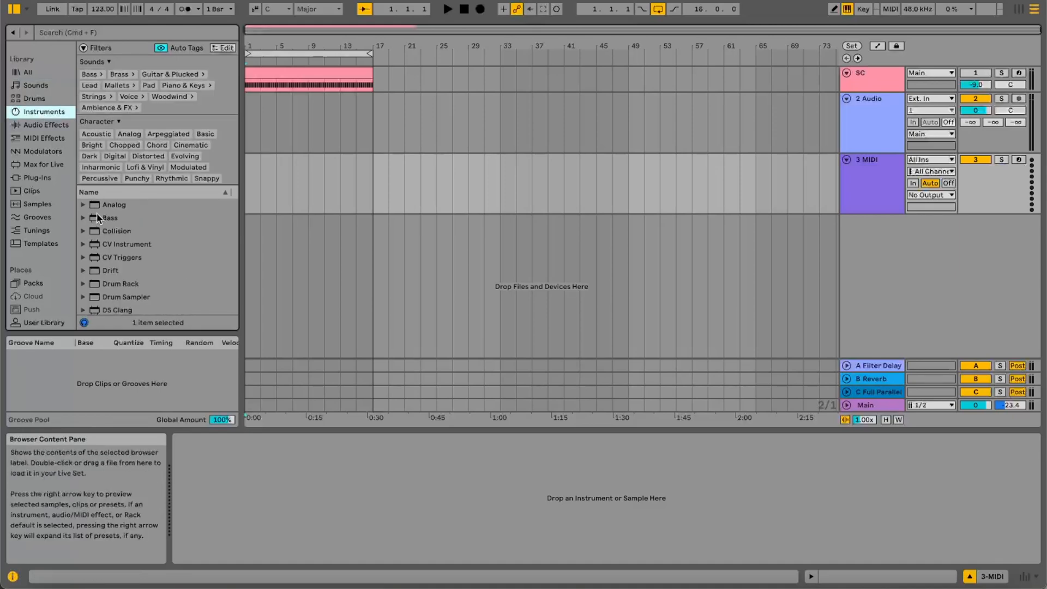
left_click_drag(93, 206, 255, 195)
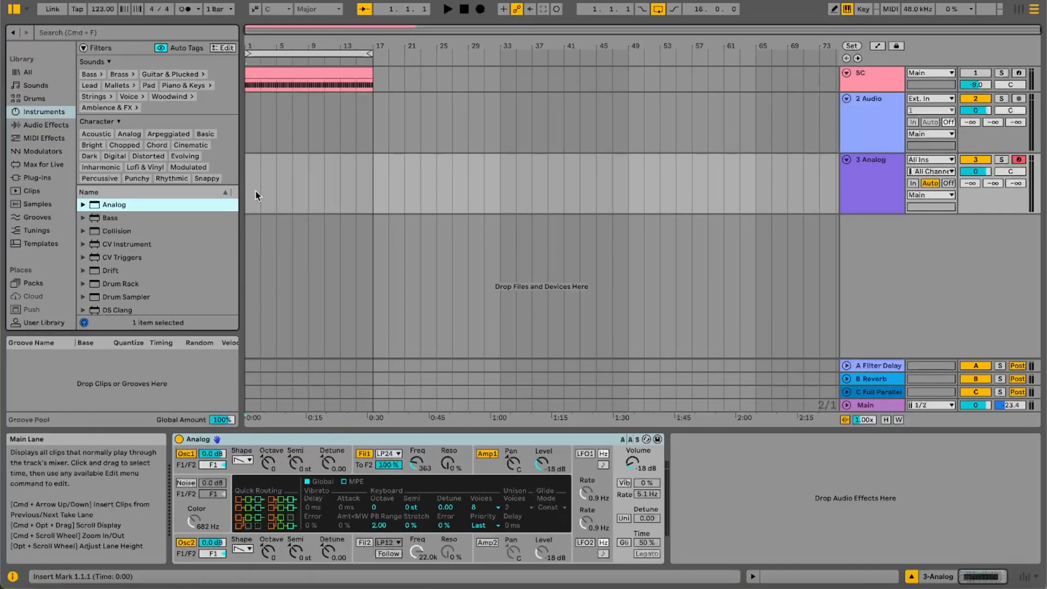
- In Analog, set oscillator 2's octave to -1 and oscillator 1's detune to 0.06
left_click(266, 550)
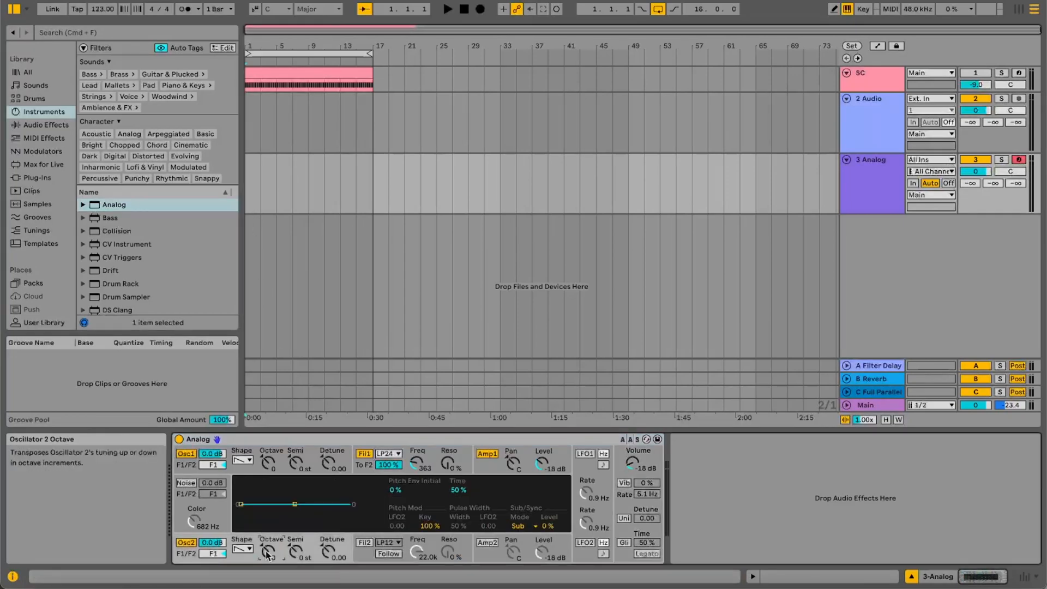
left_click_drag(267, 552, 268, 557)
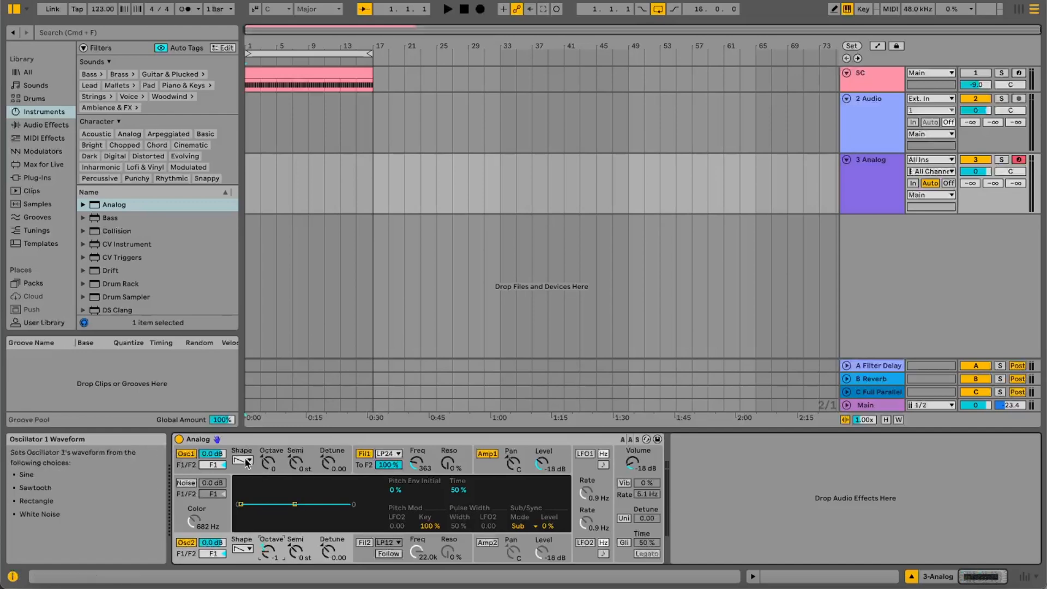
left_click(326, 463)
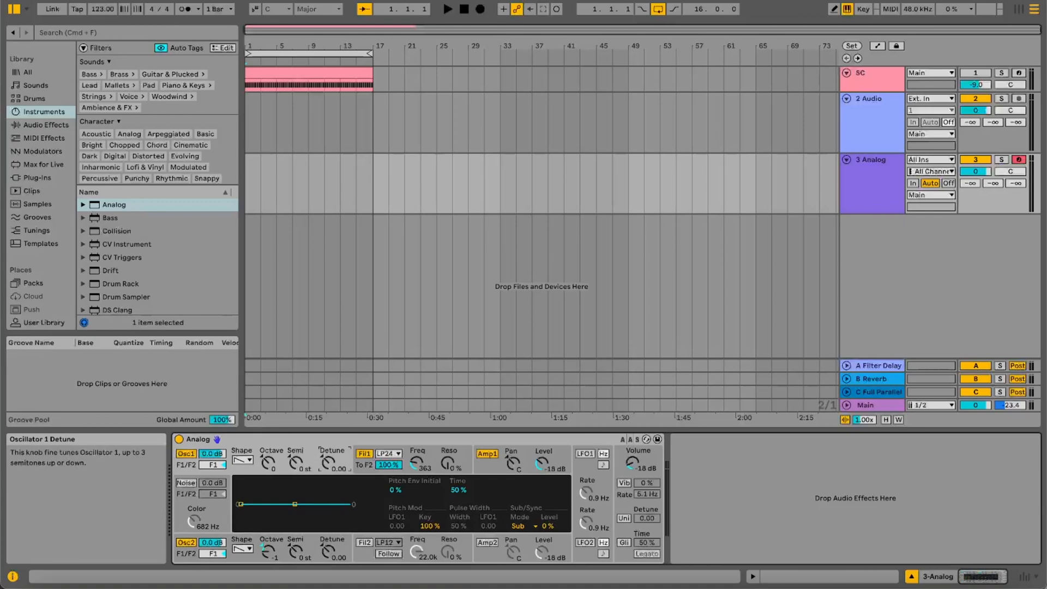
left_click_drag(327, 463, 327, 466)
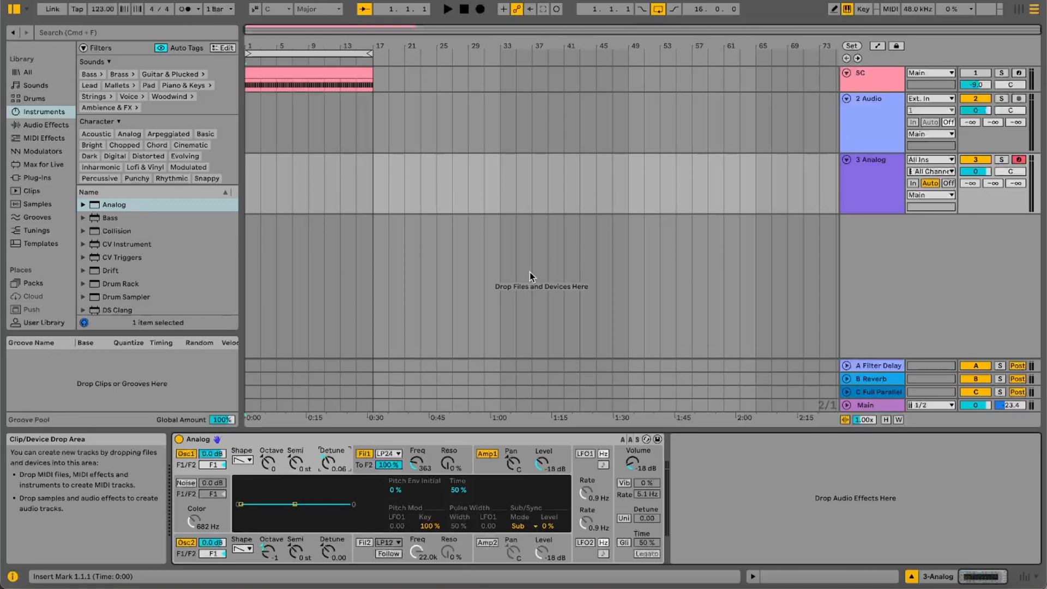
- Shape the Amp 1 envelope with a 1.49 s decay, full sustain of 1.00 and an 835 ms release
left_click(490, 465)
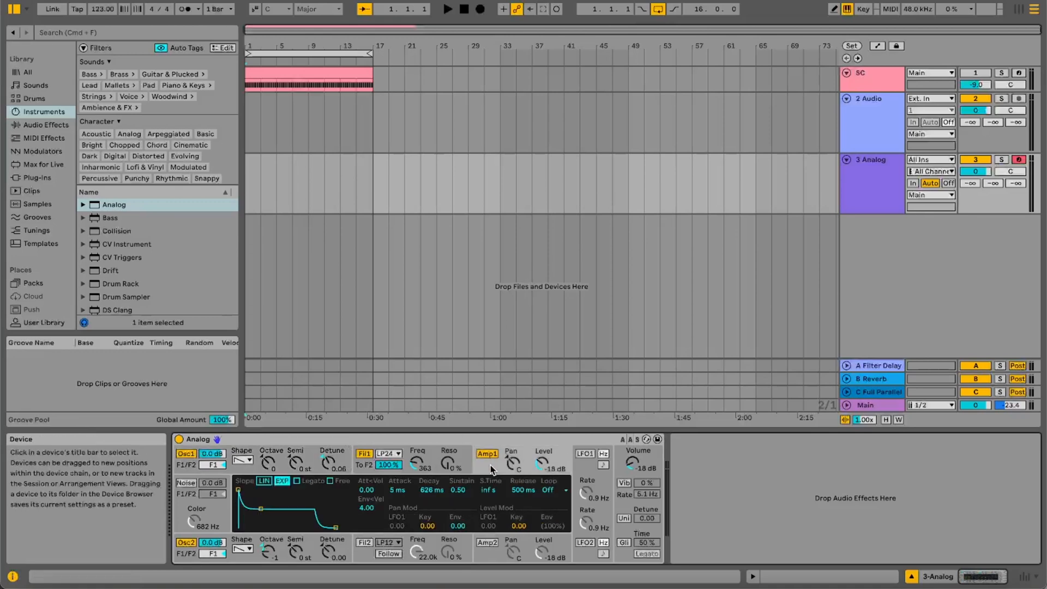
left_click_drag(261, 509, 265, 490)
left_click_drag(334, 529, 339, 528)
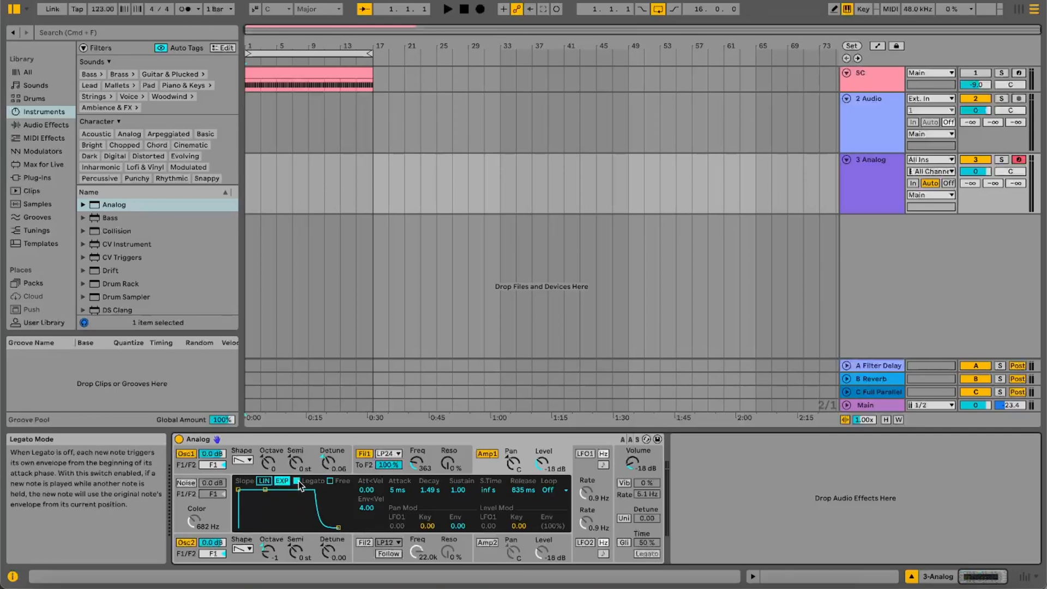
- Set Analog's polyphony to Mono and enable Glide
left_click(649, 462)
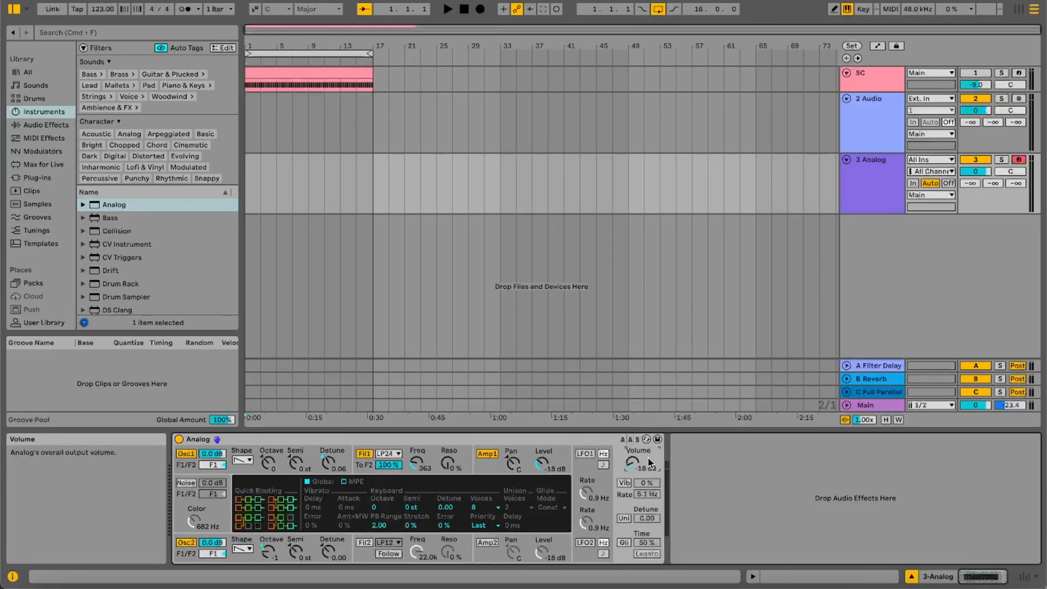
left_click(490, 506)
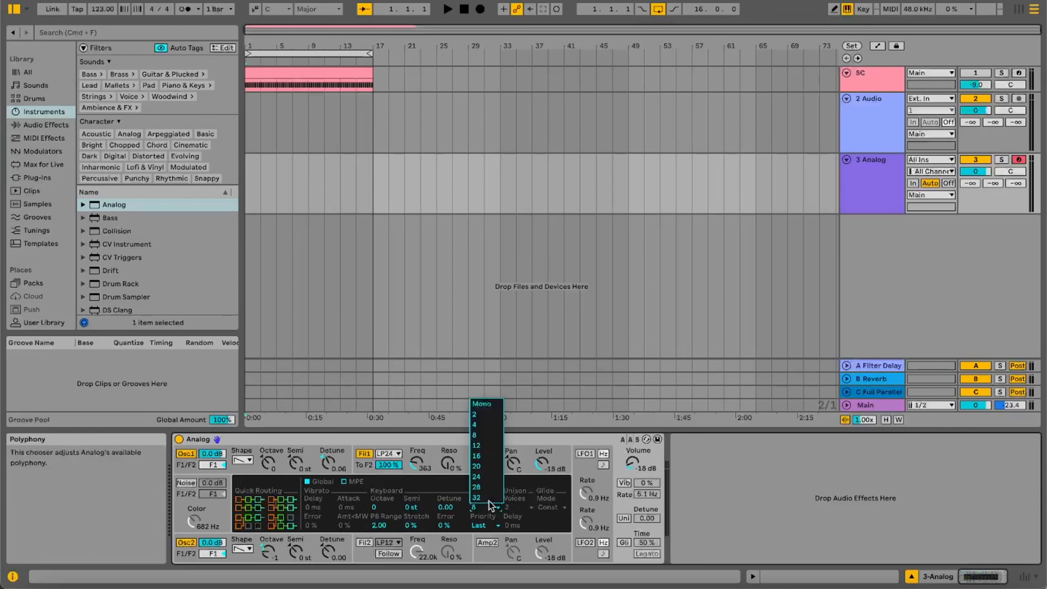
left_click(490, 404)
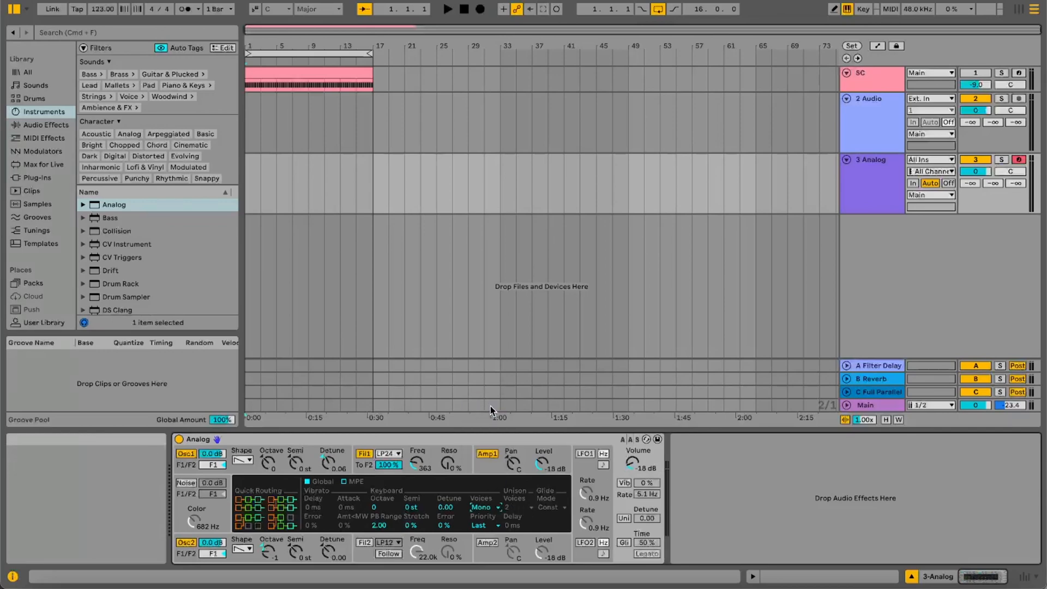
left_click(624, 543)
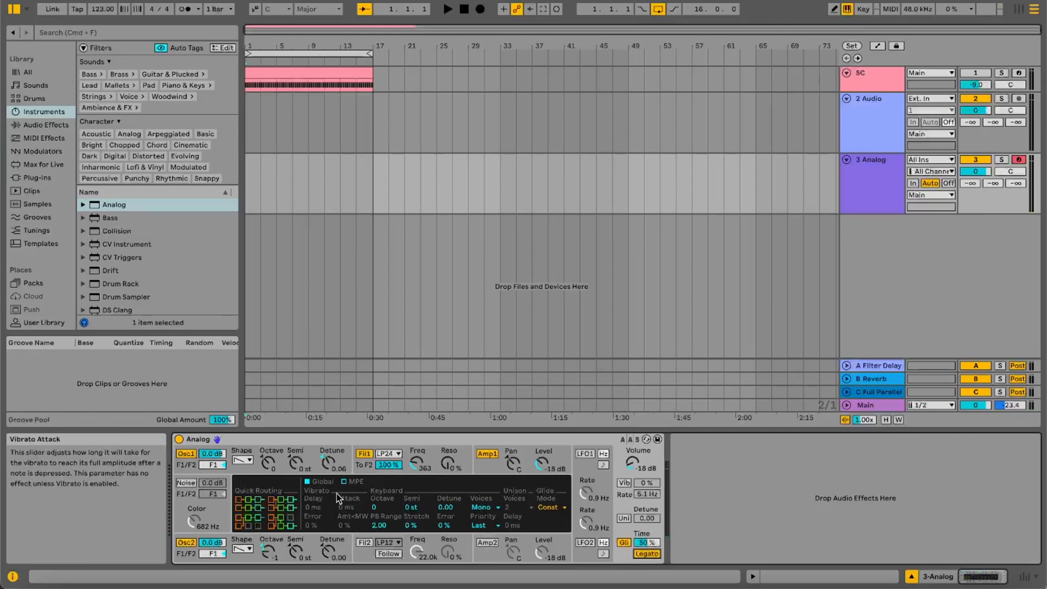
- Raise oscillator 2's sub level above 70%, and audition a note with the computer keyboard one octave lower
left_click(305, 540)
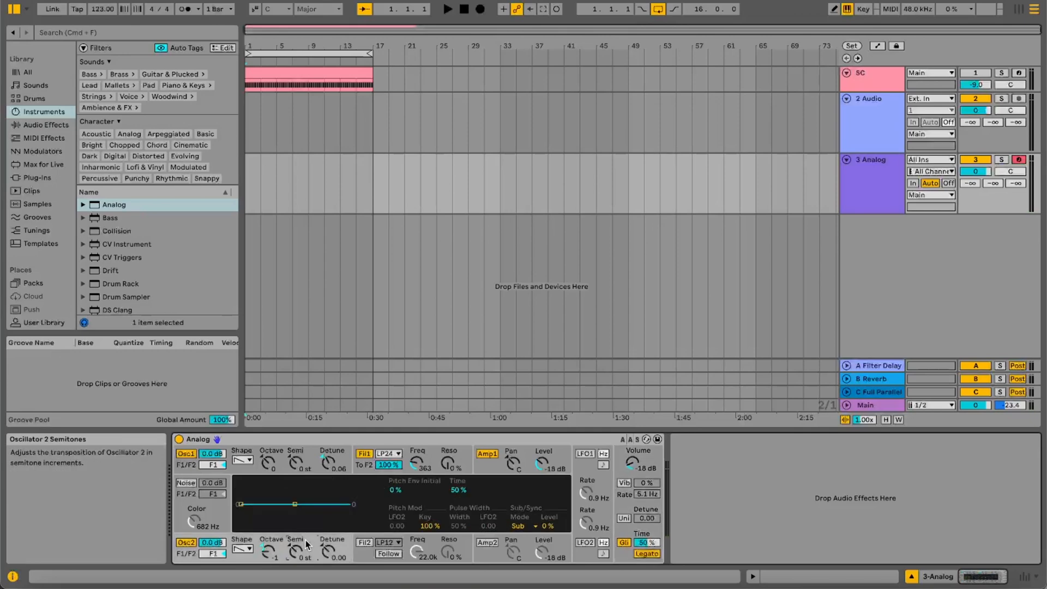
left_click_drag(549, 528, 550, 500)
key("z")
key("a")
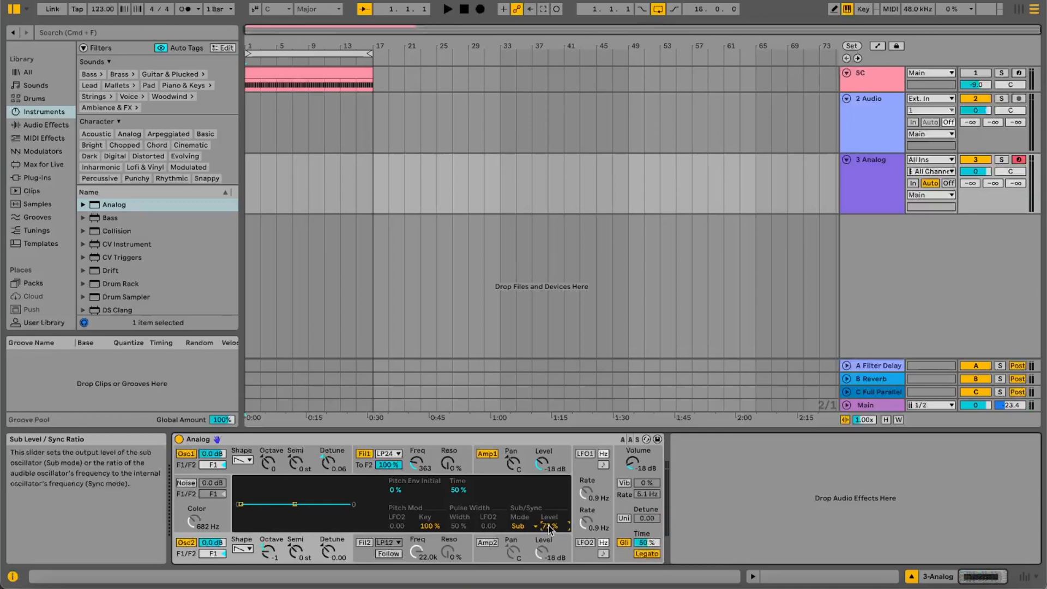
- Set Filter 1 to 21% resonance and a 261 Hz cutoff, and increase oscillator 1's detune to 0.13
left_click_drag(416, 463, 416, 450)
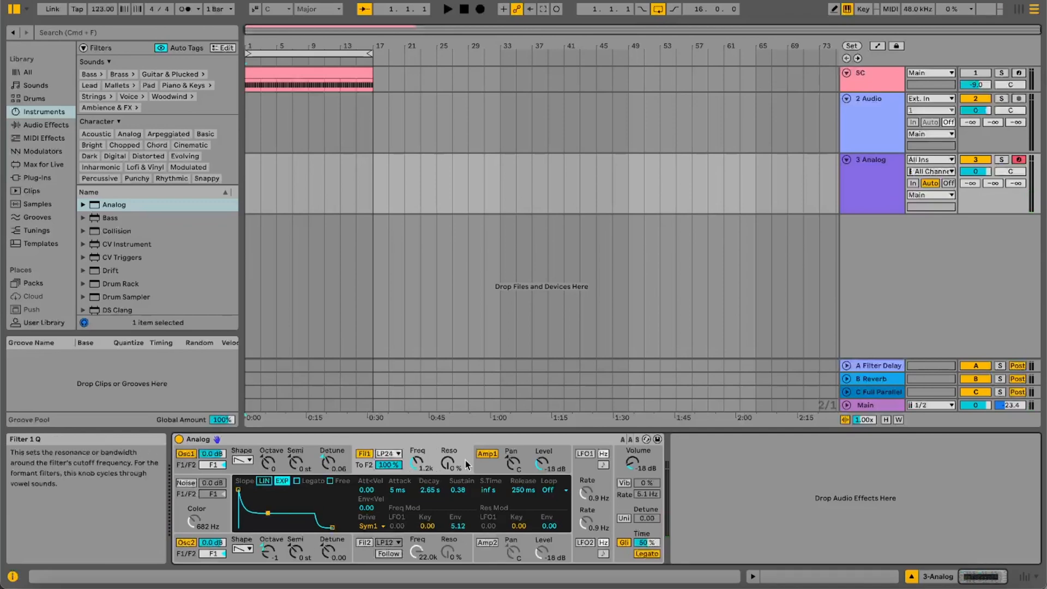
left_click_drag(448, 466, 448, 452)
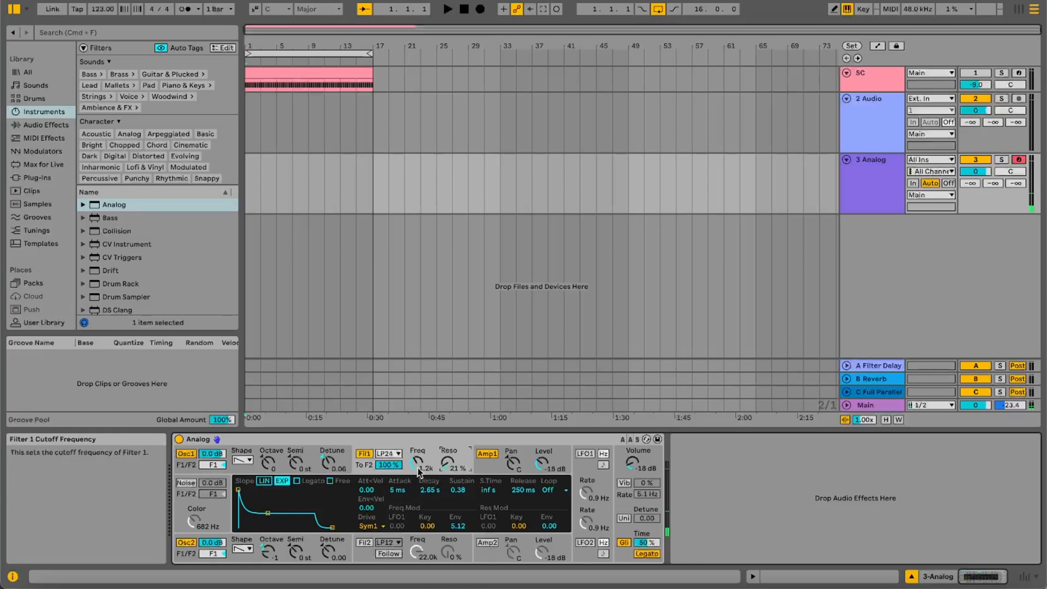
left_click_drag(416, 464, 417, 507)
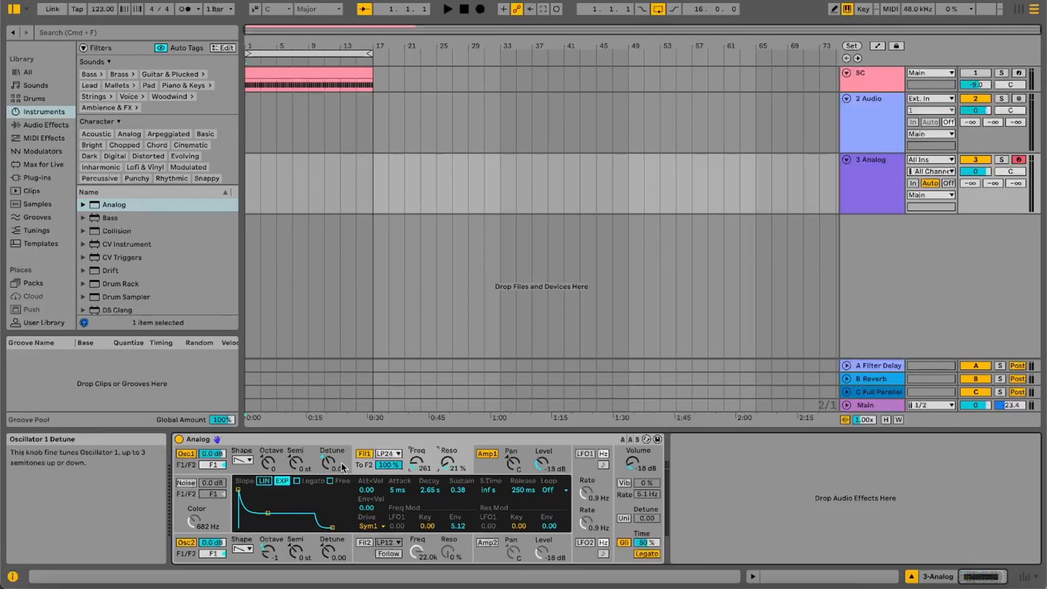
left_click_drag(328, 462, 328, 458)
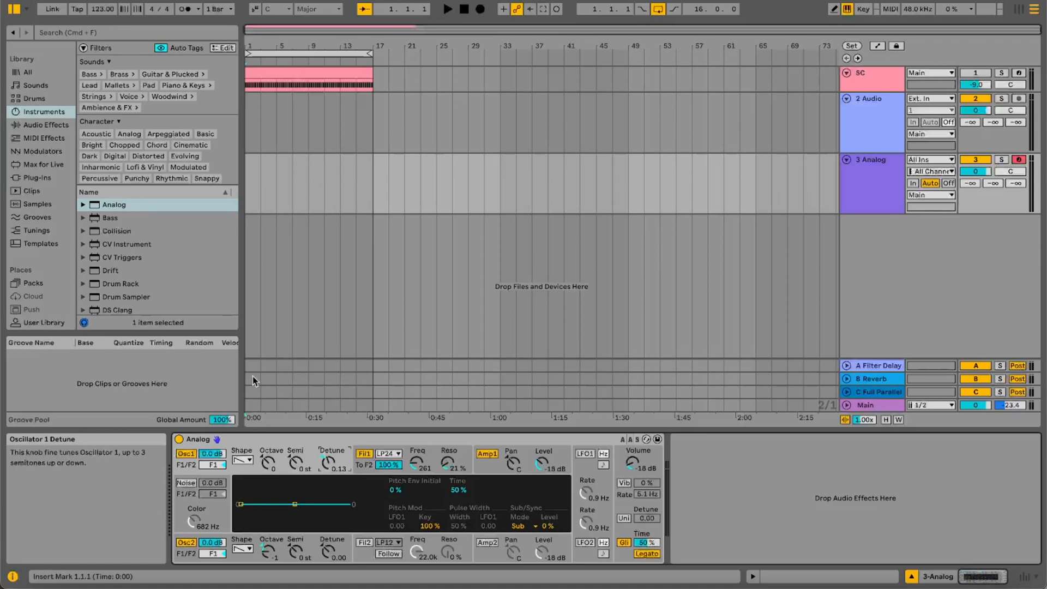
- Add the Saturator audio effect after Analog and set its drive to 4.0 dB
left_click(52, 126)
scroll(170, 268, "down", 4)
scroll(164, 266, "down", 6)
left_click_drag(118, 258, 694, 491)
left_click_drag(702, 544, 702, 523)
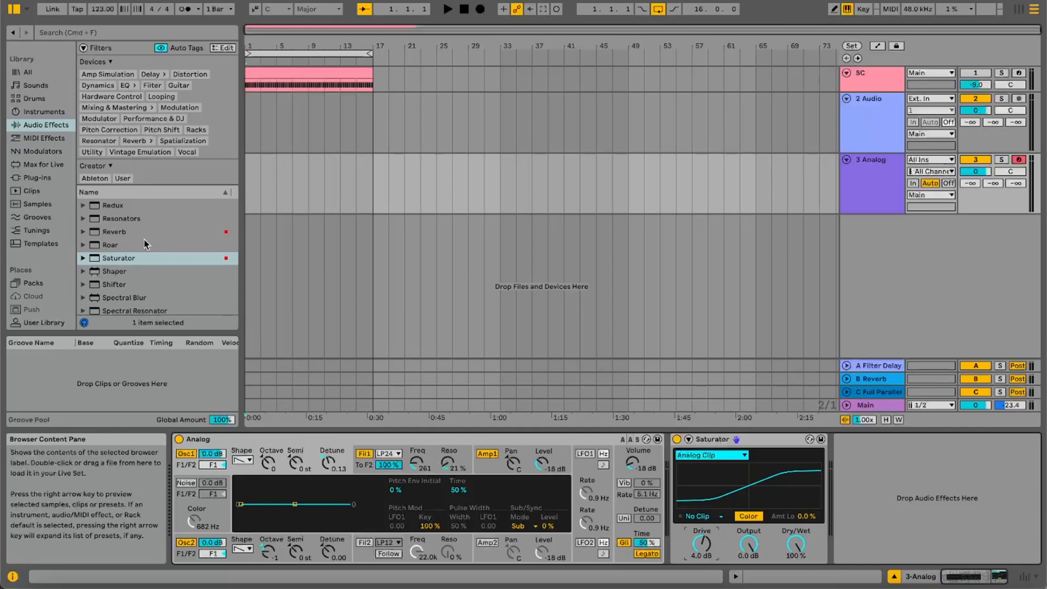
- Add a Glue Compressor after the Saturator and set its threshold to -30.8 dB
scroll(159, 250, "up", 5)
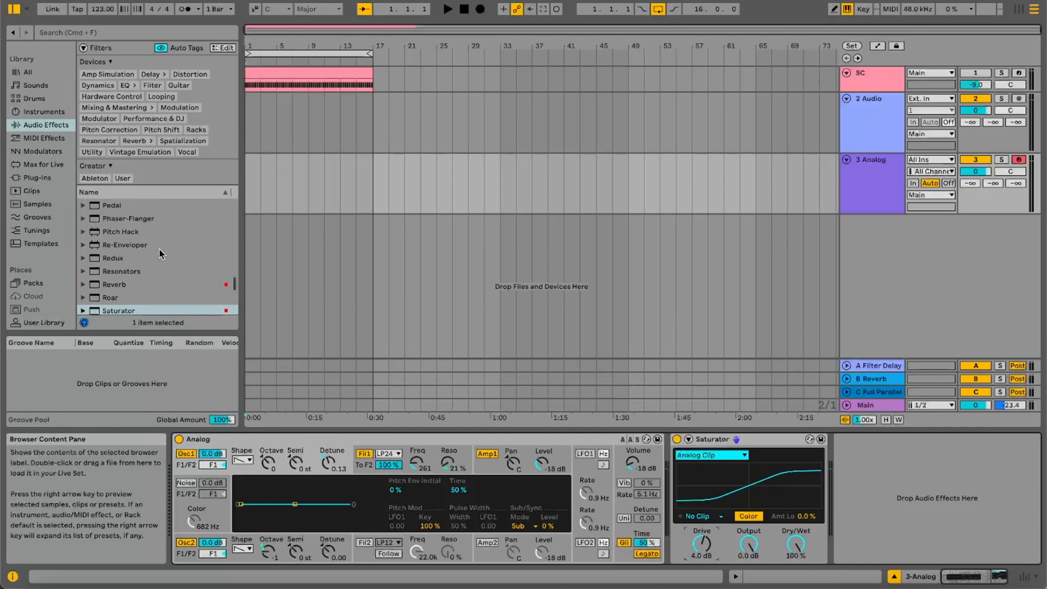
scroll(159, 250, "up", 7)
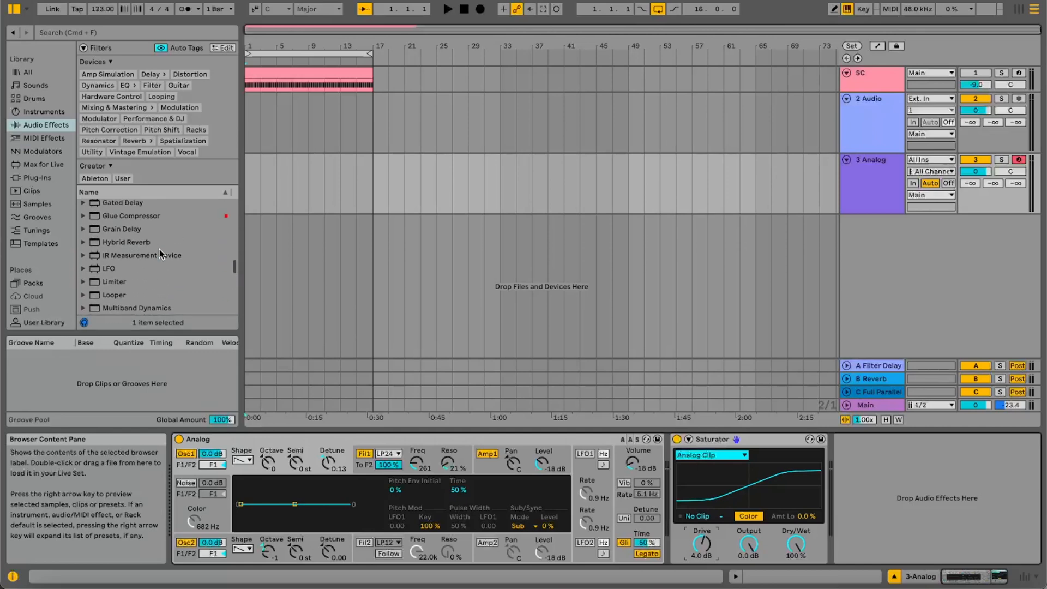
left_click(94, 255)
left_click_drag(93, 255, 846, 458)
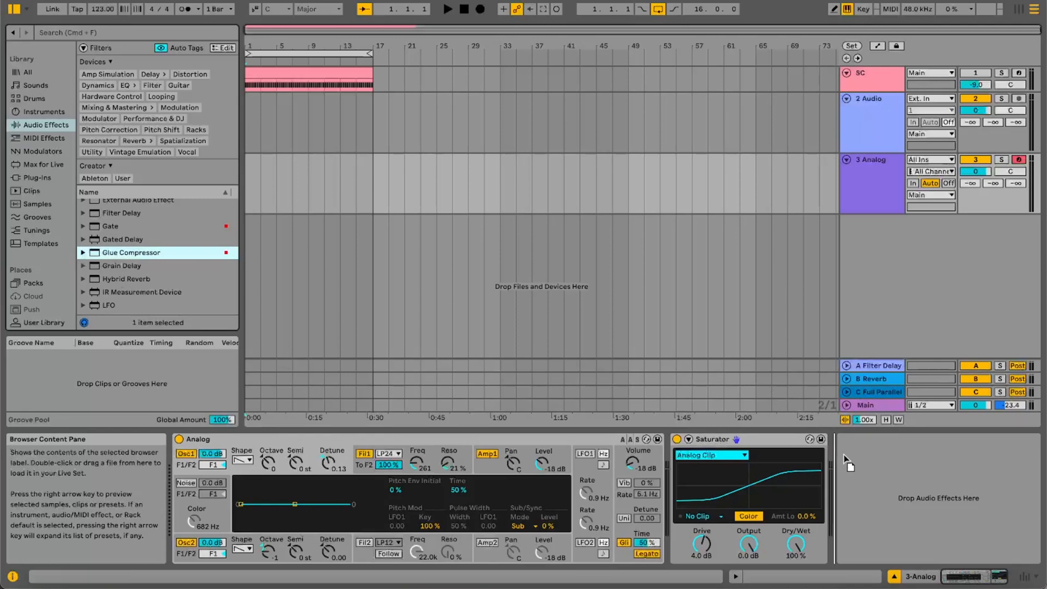
left_click_drag(914, 532, 914, 577)
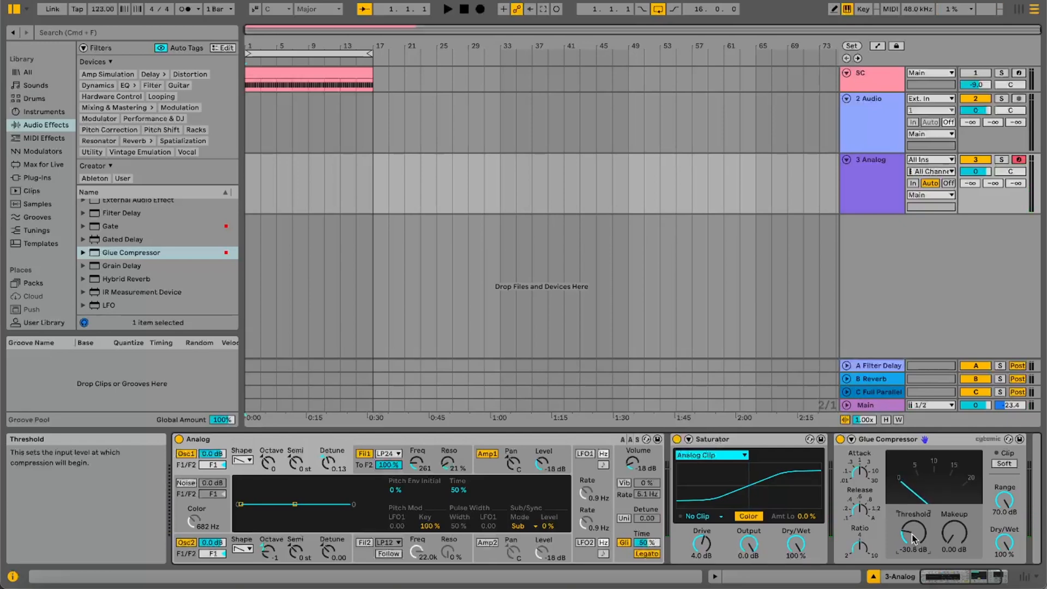
- Add an EQ Eight at the end of the Analog track's device chain, after the Glue Compressor
scroll(914, 539, "right", 3)
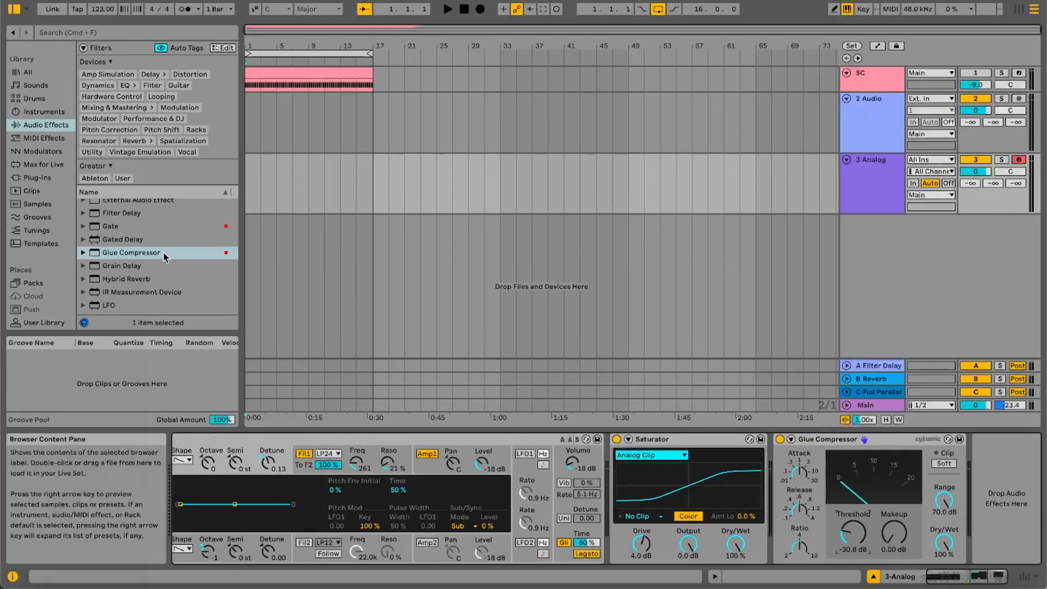
scroll(149, 245, "up", 5)
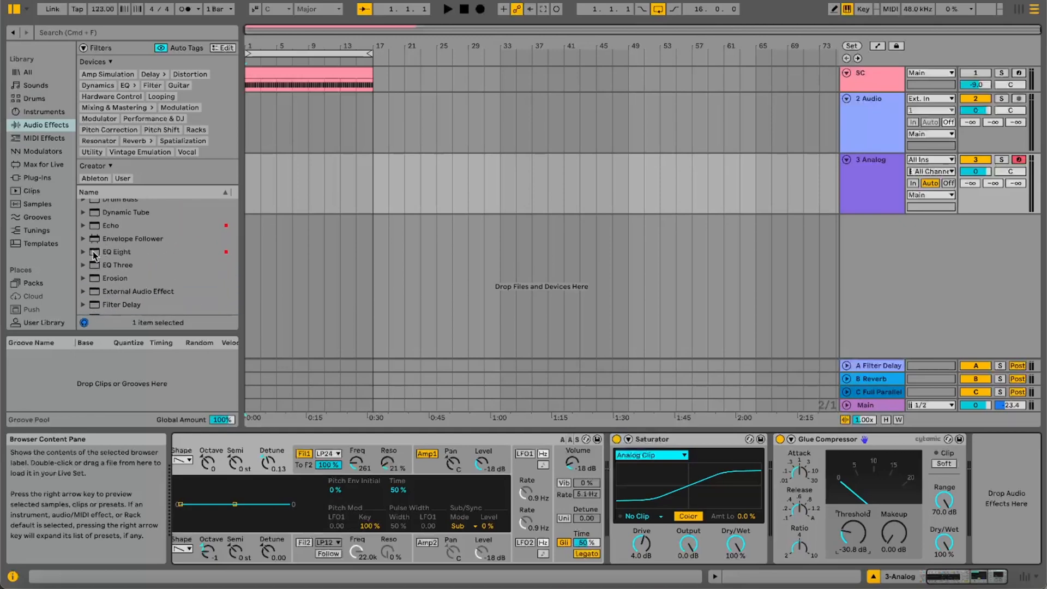
left_click_drag(95, 255, 1003, 504)
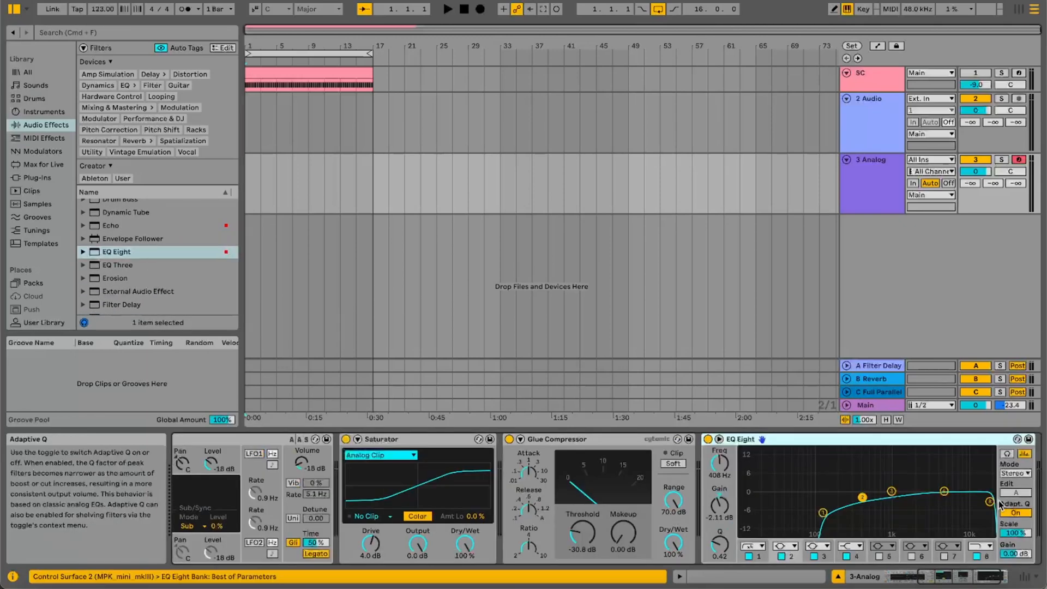
- Set EQ Eight's band 1 low cut to 30.0 Hz with a Q of 0.50, and lower the computer keyboard's octave by one
left_click(822, 513)
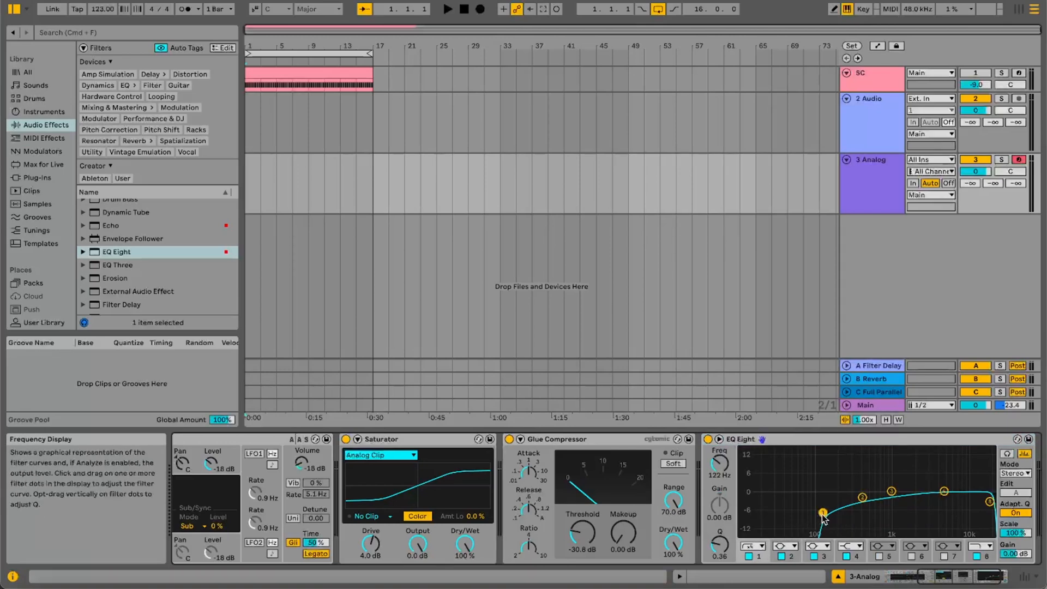
left_click_drag(822, 513, 774, 512)
left_click_drag(721, 466, 721, 463)
left_click_drag(719, 545, 719, 540)
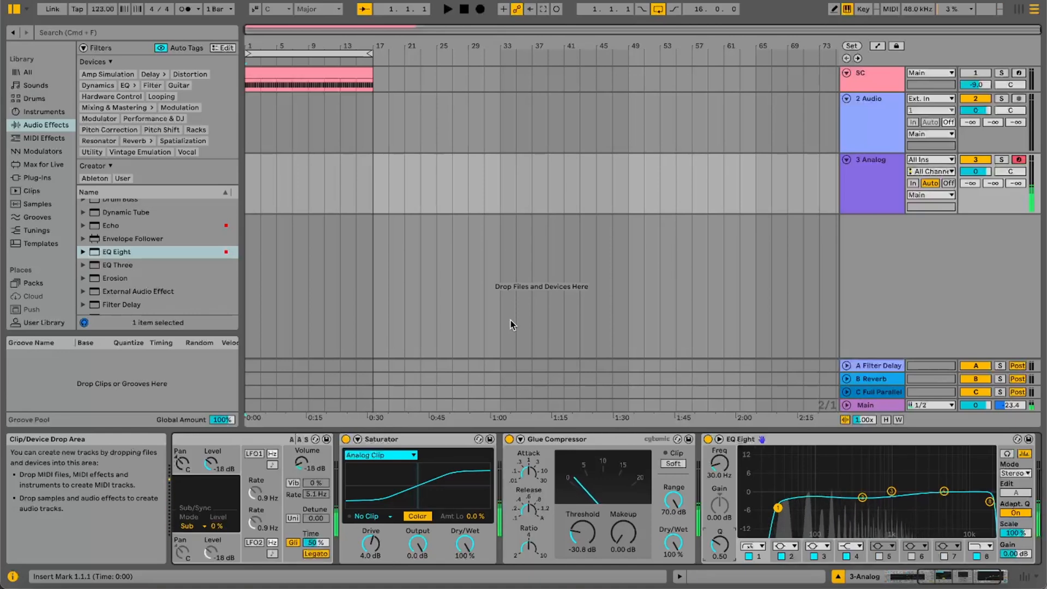
key("z")
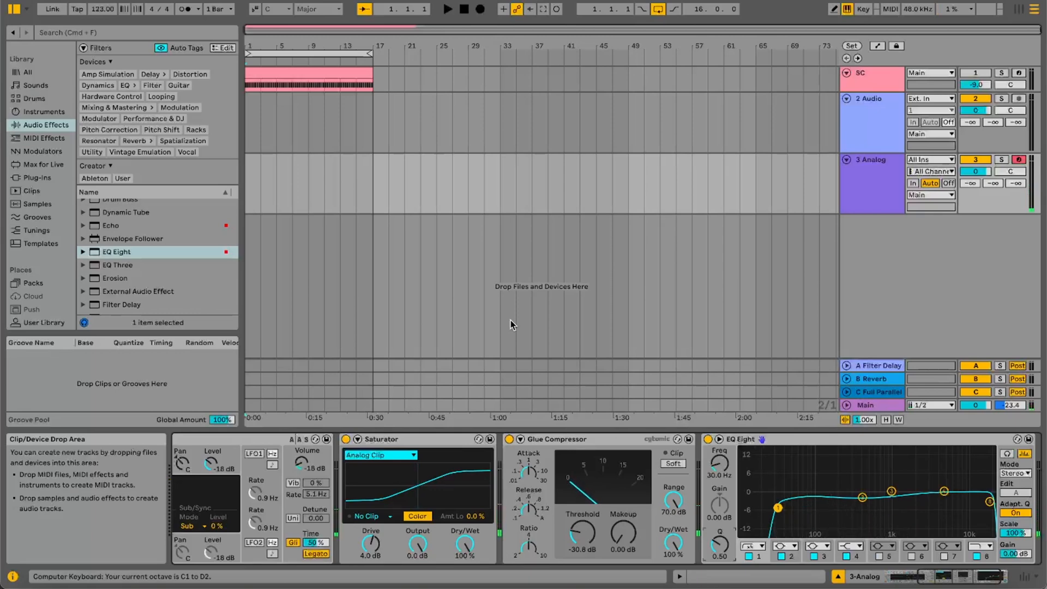